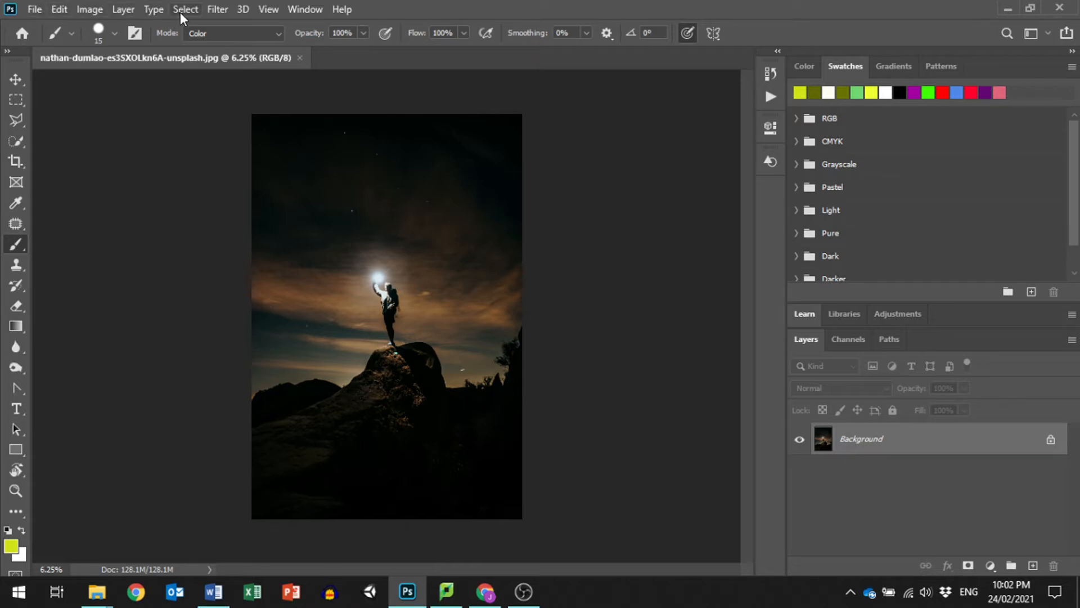
Add a Black & White adjustment layer above the Background with the default settings.
left_click(124, 9)
mouse_move(209, 225)
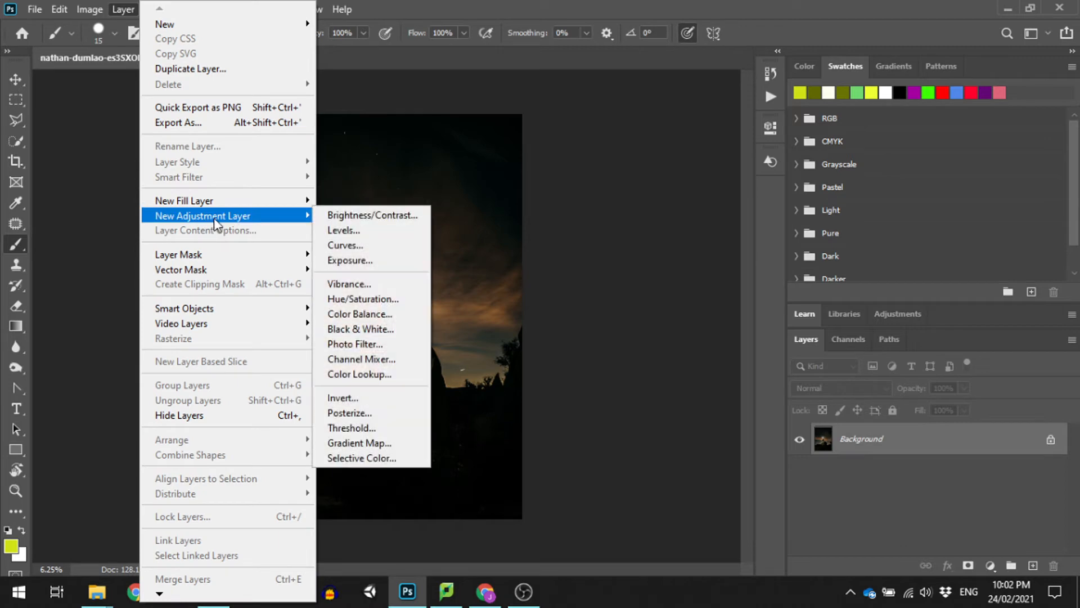
left_click(383, 334)
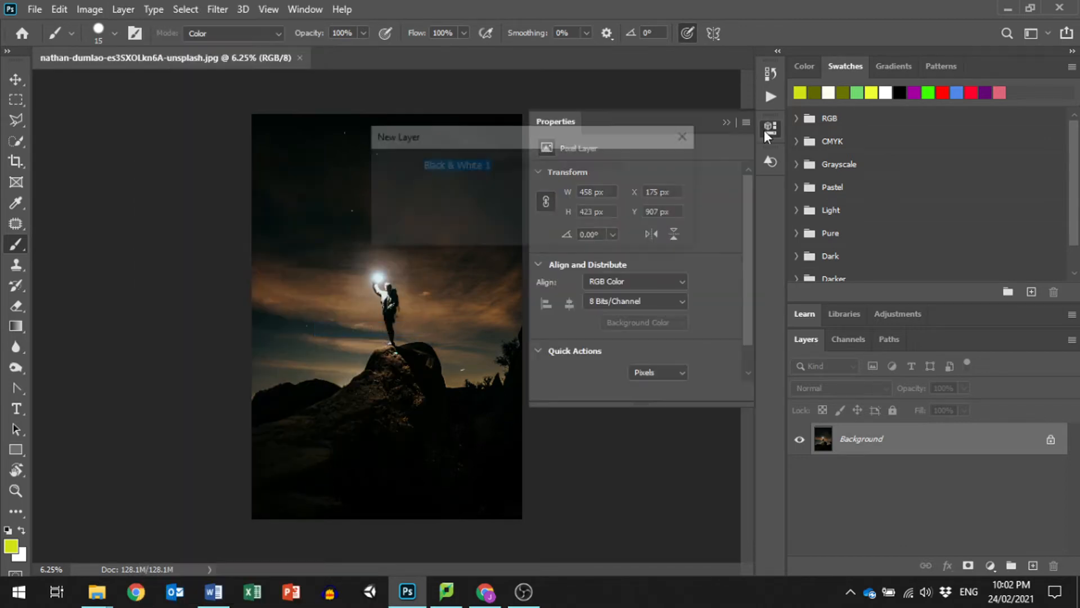
left_click(667, 166)
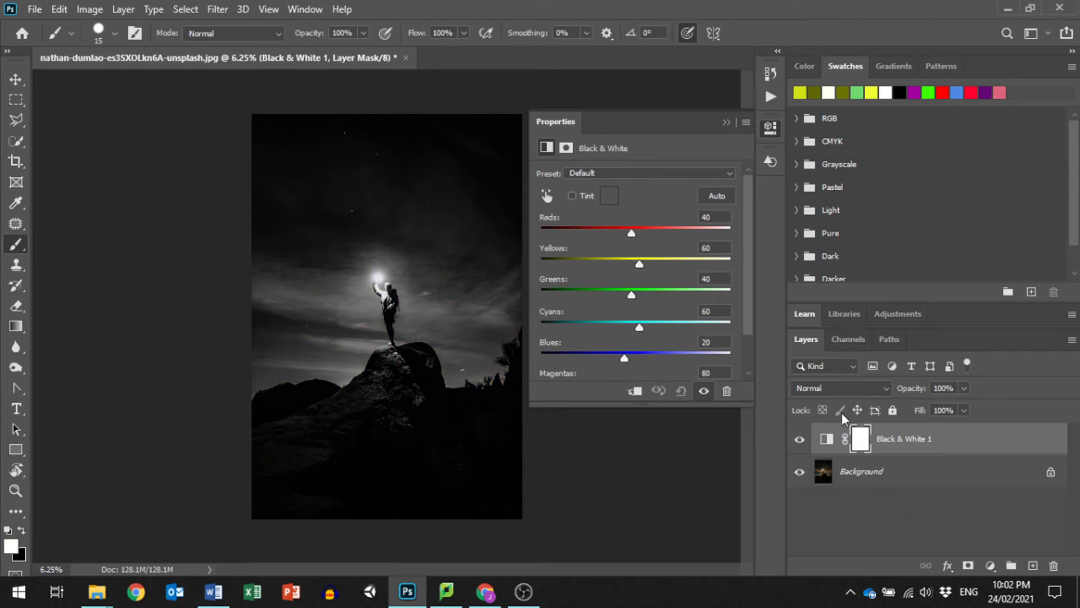
left_click(727, 121)
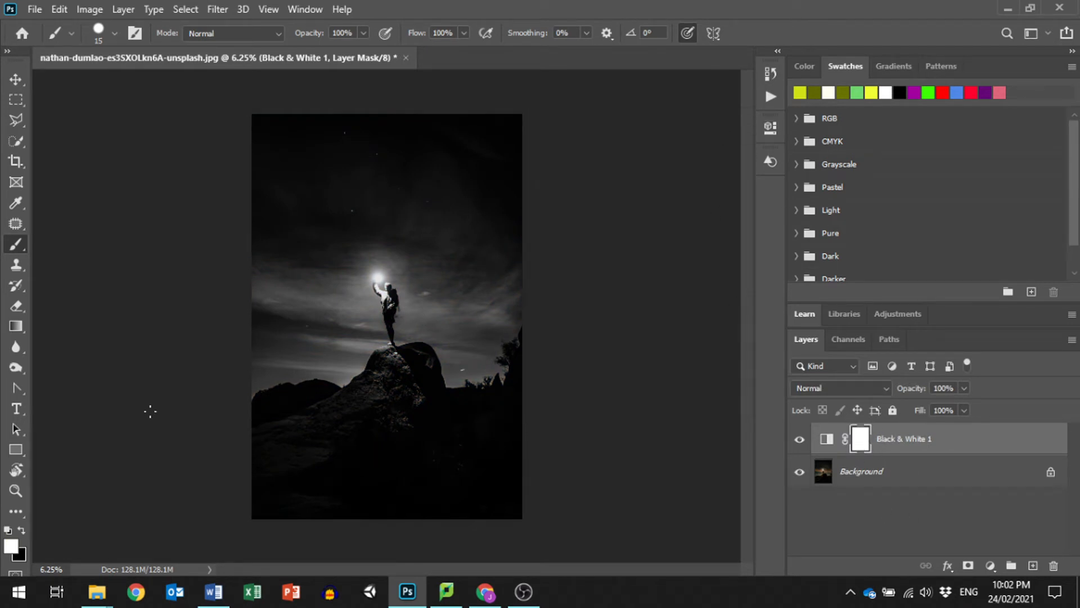
Reset the brush colours to the defaults and make black the foreground colour.
left_click(8, 530)
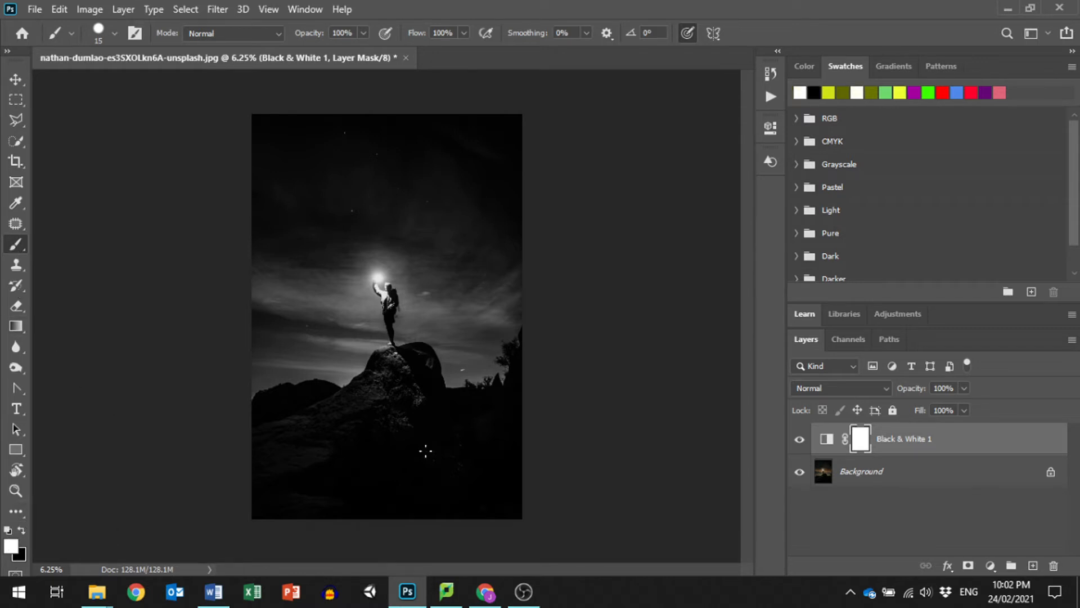
left_click(22, 530)
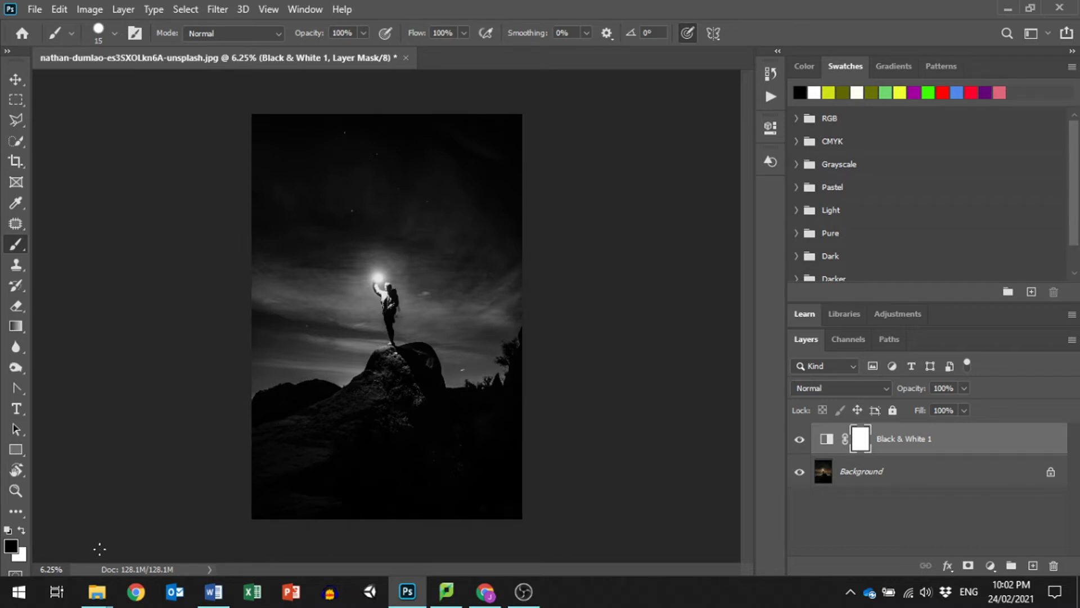
left_click(22, 530)
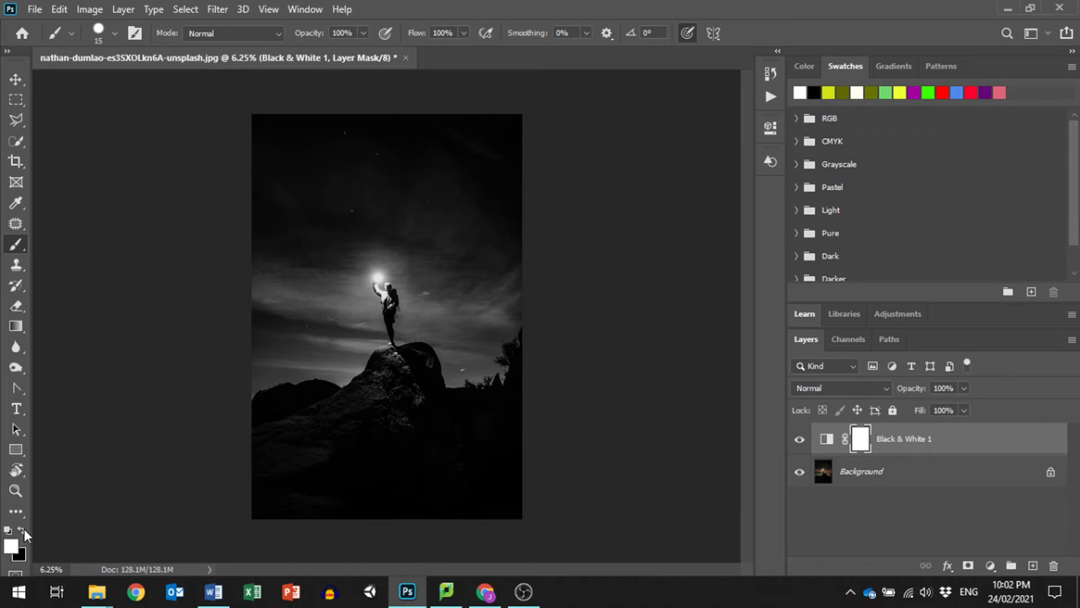
left_click(23, 531)
left_click(22, 529)
left_click(23, 530)
left_click(22, 530)
left_click(23, 530)
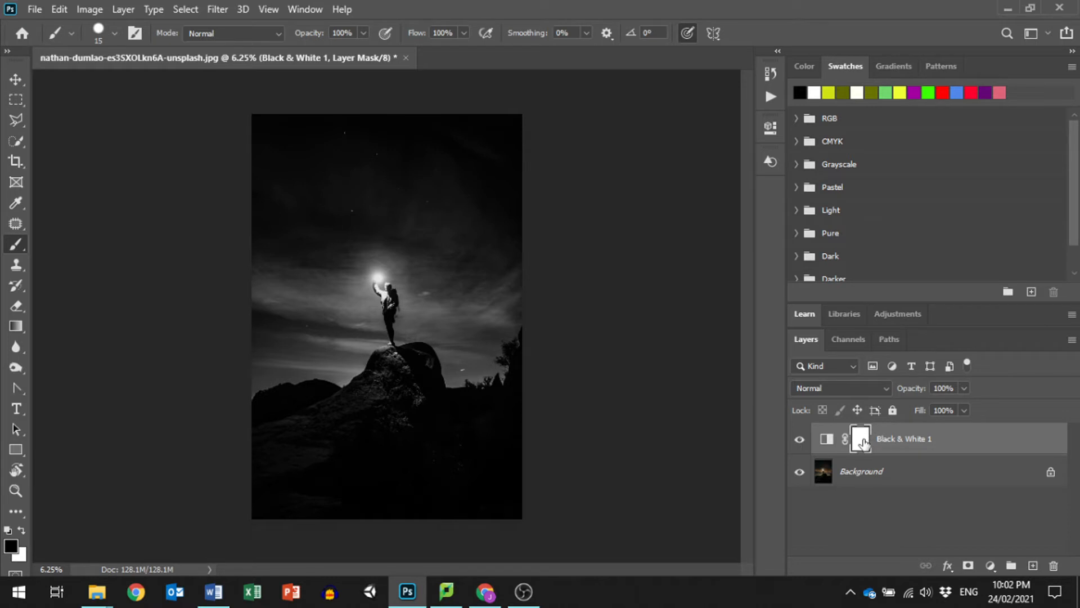
Paint black on the Black & White layer mask with a 300 px brush to reveal colour in the sky beside the rock.
key("bracketright")
key("bracketright")
key("bracketright")
key("bracketright")
key("bracketright")
key("bracketright")
key("bracketright")
key("bracketright")
key("bracketright")
key("bracketright")
key("bracketright")
left_click_drag(376, 337, 255, 318)
left_click_drag(358, 361, 221, 339)
mouse_move(347, 382)
left_mouse_down()
mouse_move(250, 382)
mouse_move(287, 380)
left_mouse_up()
mouse_move(495, 367)
left_mouse_down()
mouse_move(451, 370)
mouse_move(492, 372)
mouse_move(461, 377)
mouse_move(488, 365)
mouse_move(478, 345)
mouse_move(513, 305)
mouse_move(492, 152)
mouse_move(458, 276)
left_mouse_up()
Clean up the edges of the revealed sky by painting white on the mask with a 175 px brush.
key("x")
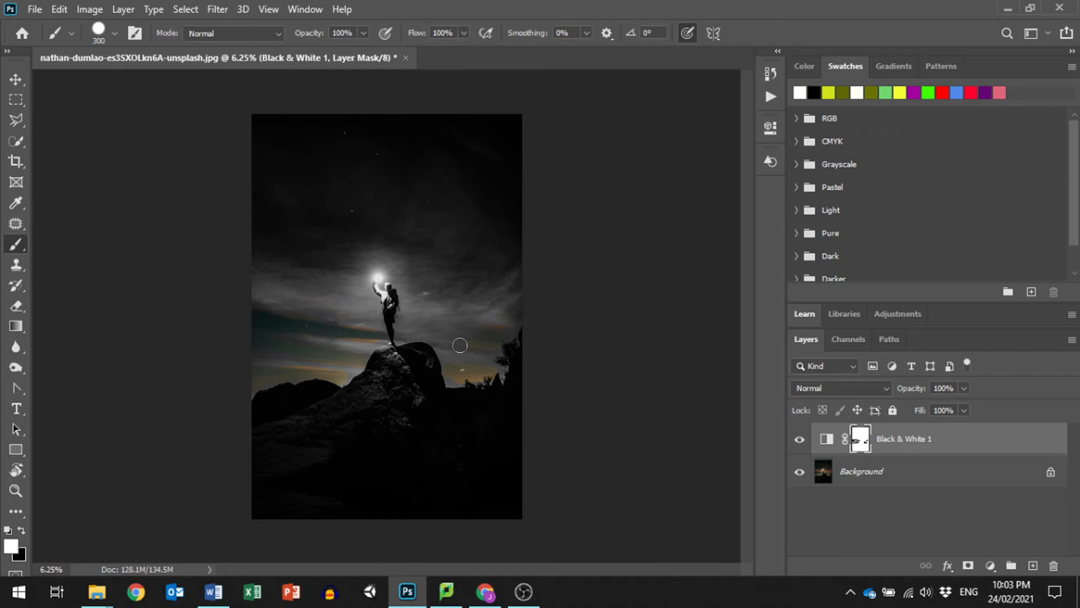
key("bracketleft")
key("bracketleft")
key("bracketleft")
Add a Vibrance adjustment layer with both vibrance and saturation set to +100.
left_click(123, 9)
mouse_move(206, 217)
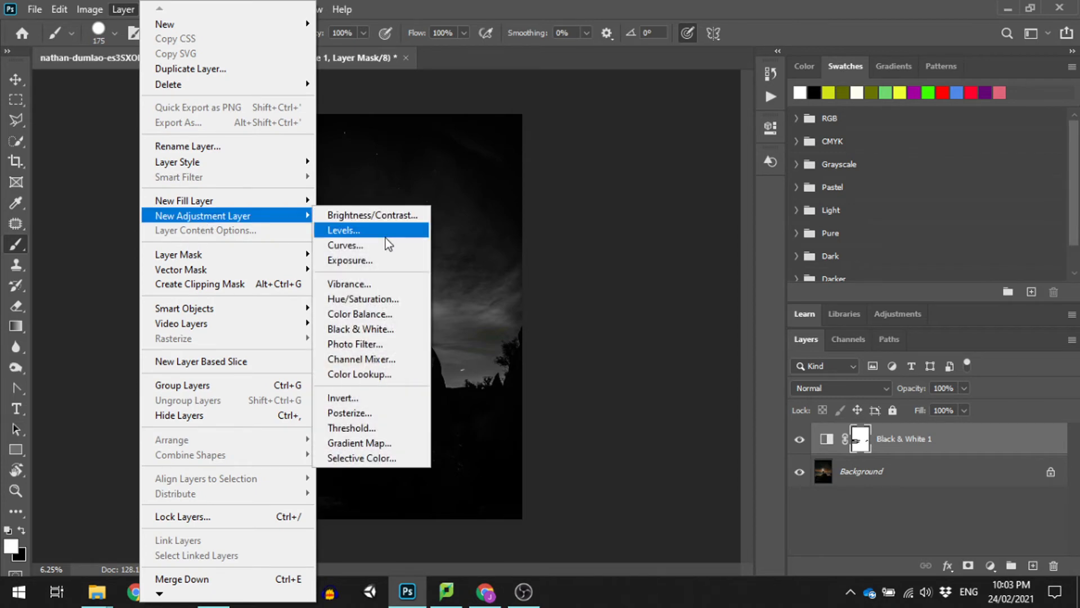
left_click(373, 289)
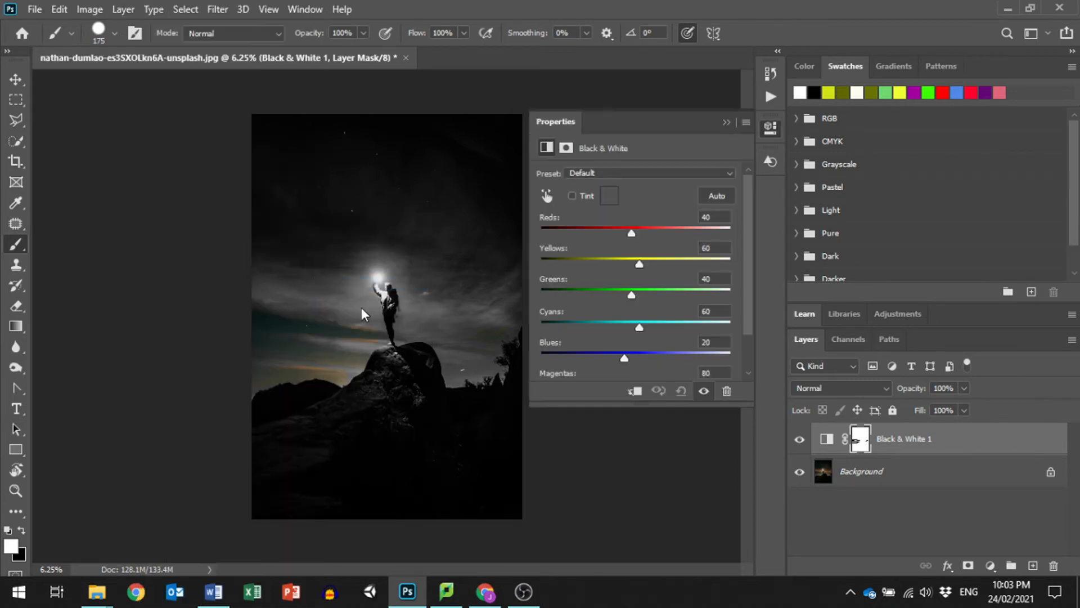
left_click(656, 165)
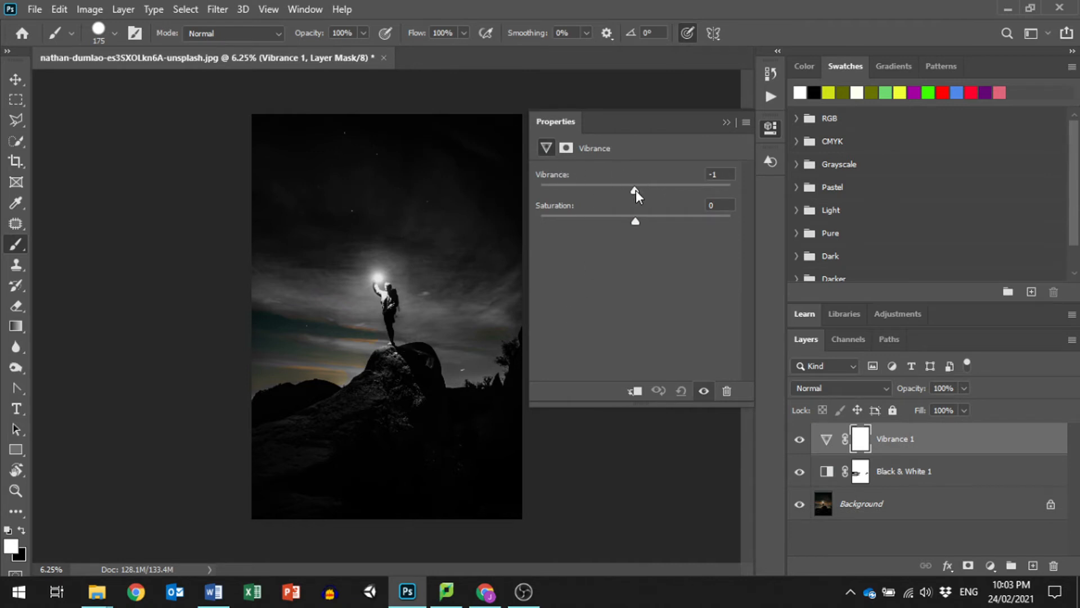
left_click_drag(636, 190, 732, 191)
left_click_drag(635, 221, 701, 220)
left_click(733, 121)
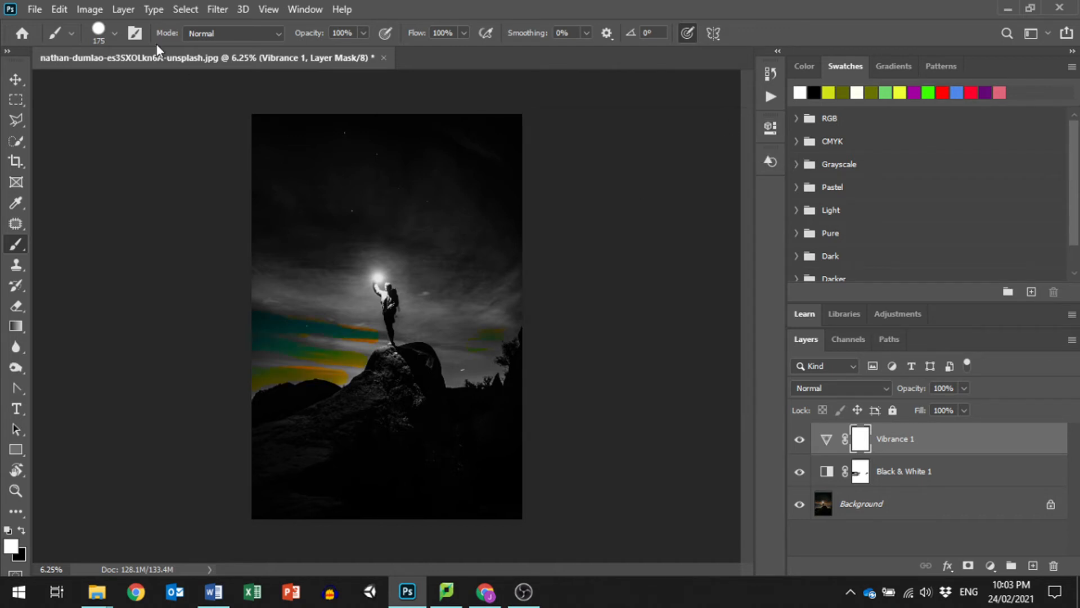
Add a Hue/Saturation adjustment layer, set its hue to +33 and increase its saturation.
left_click(123, 9)
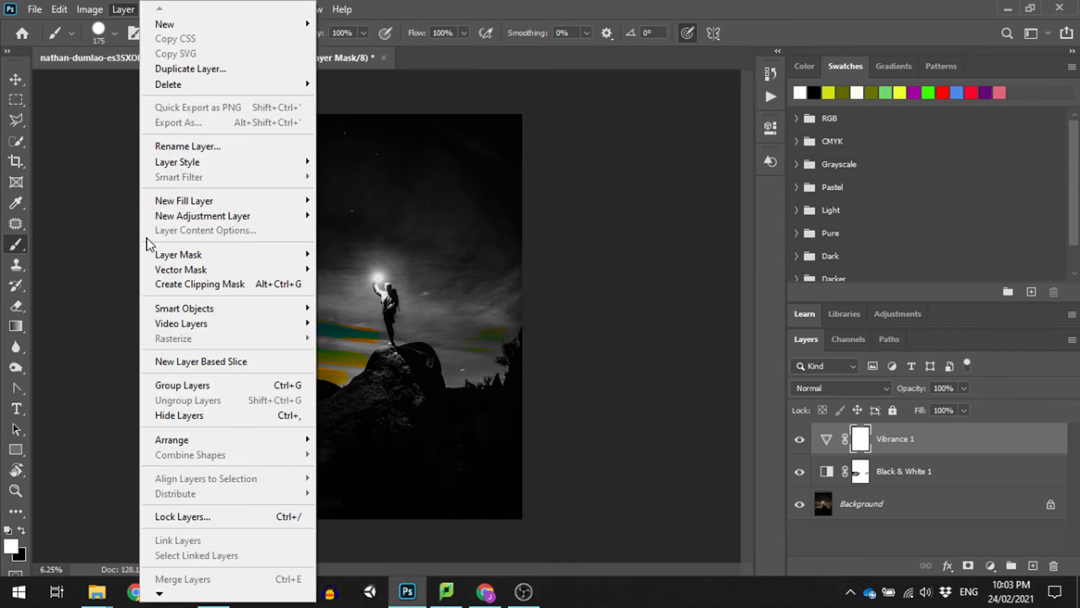
mouse_move(223, 218)
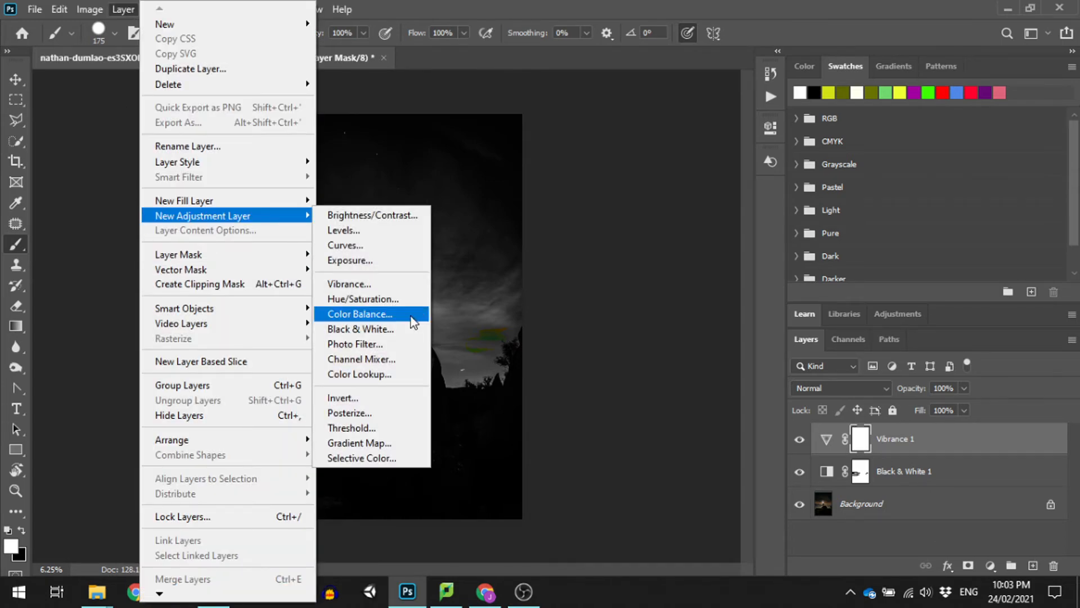
left_click(367, 299)
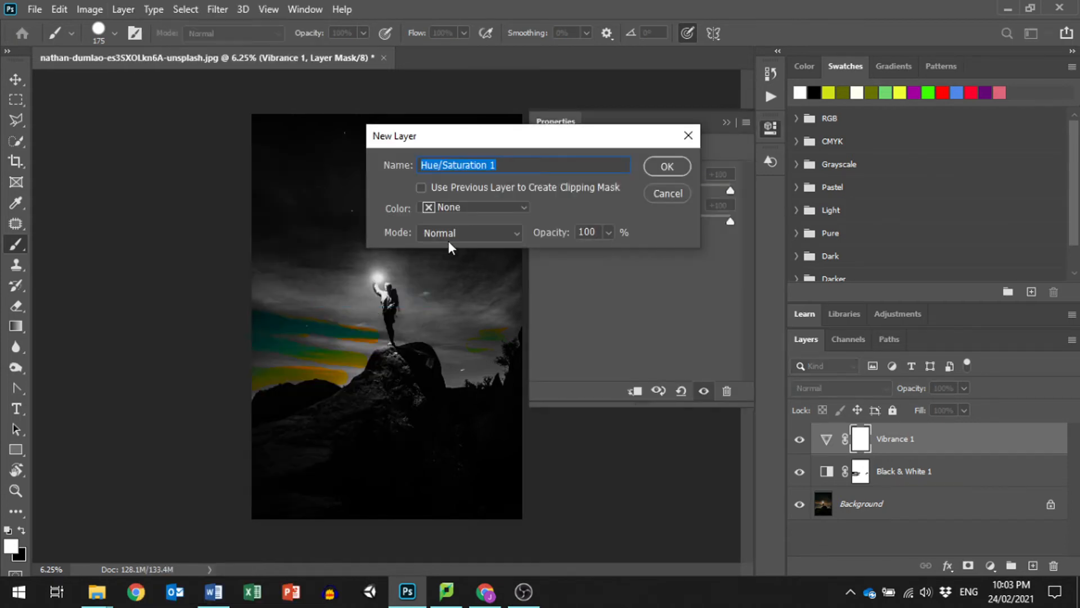
left_click(667, 166)
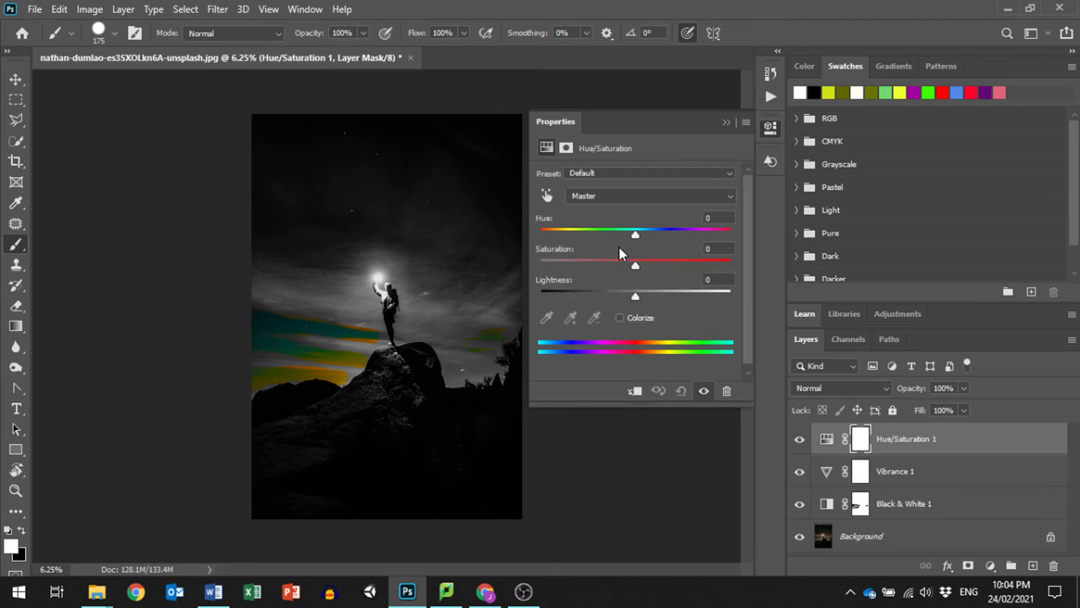
mouse_move(635, 234)
left_mouse_down()
mouse_move(713, 235)
mouse_move(531, 245)
mouse_move(667, 237)
left_mouse_up()
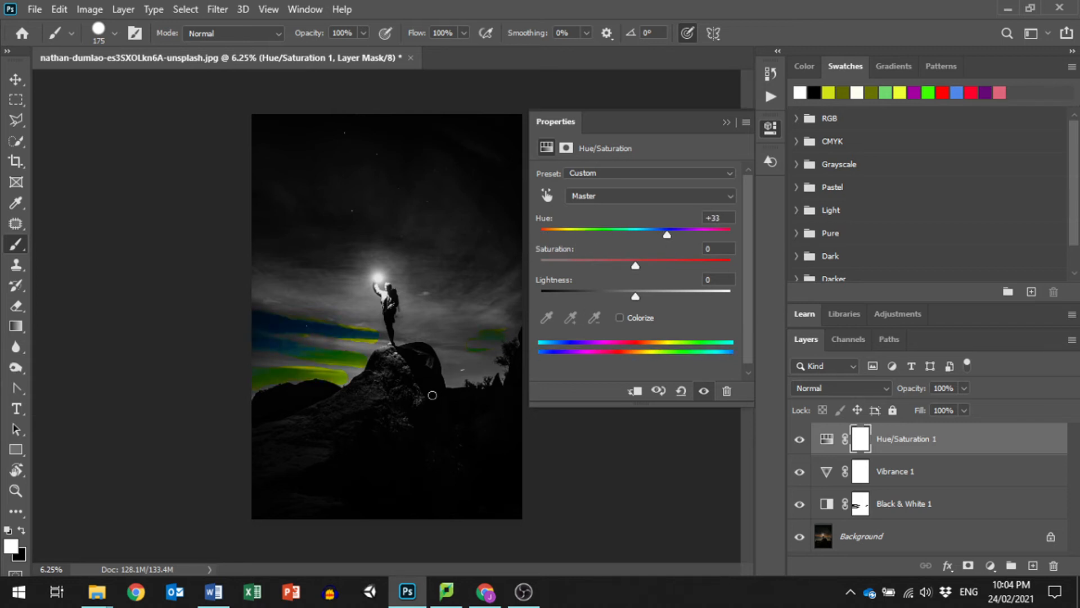
left_click_drag(635, 265, 662, 265)
Paint white on the Black & White layer mask over the green and yellow bands above the horizon to make them grey.
left_click(860, 504)
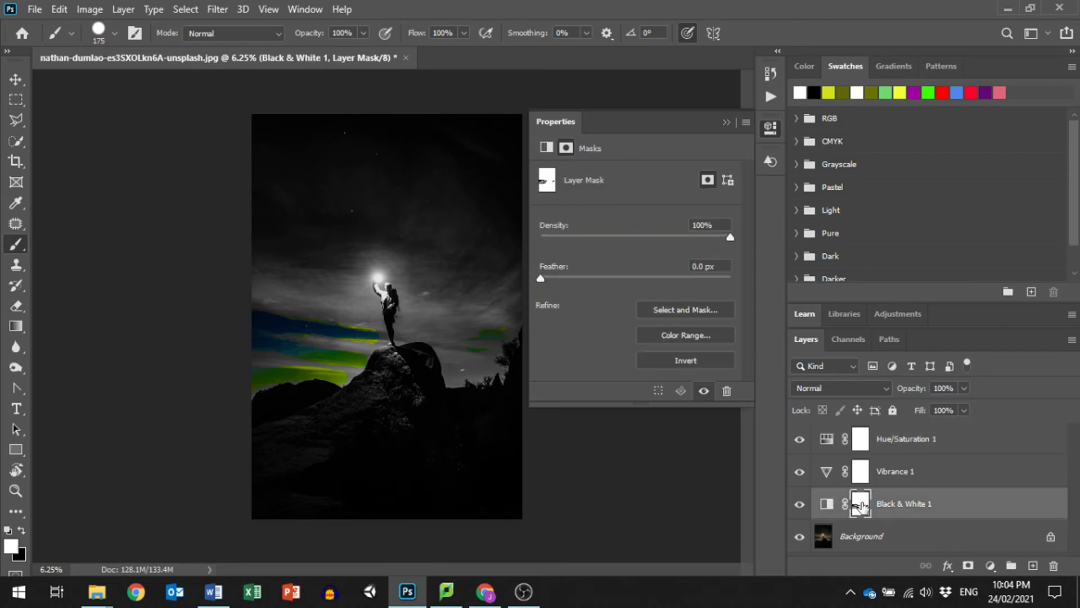
left_click(724, 122)
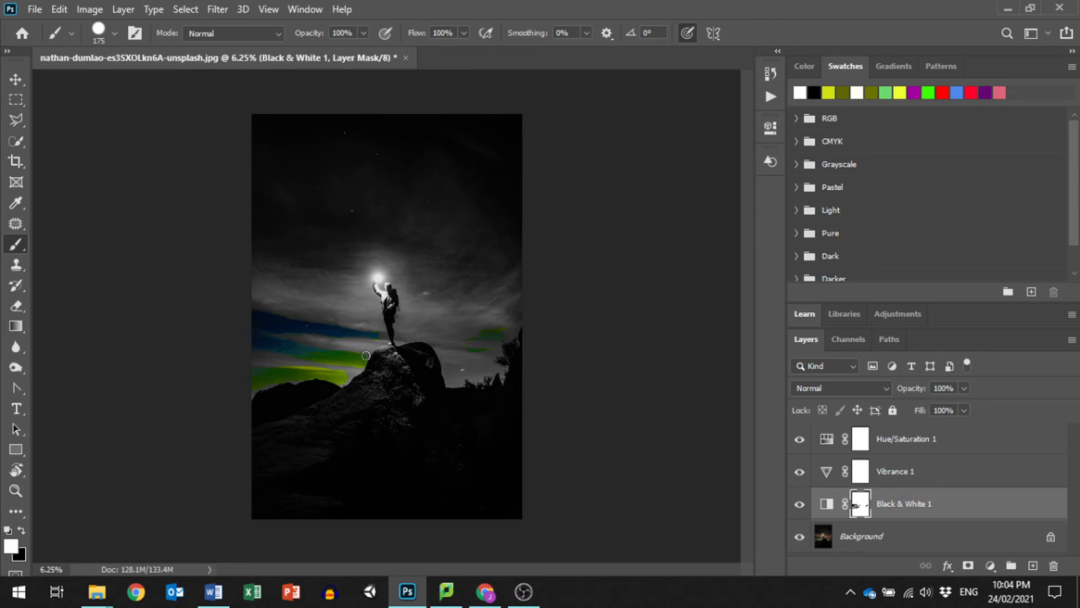
mouse_move(365, 356)
left_mouse_down()
mouse_move(289, 359)
mouse_move(363, 366)
mouse_move(342, 364)
mouse_move(336, 375)
mouse_move(346, 383)
mouse_move(344, 371)
mouse_move(321, 367)
mouse_move(265, 367)
mouse_move(307, 373)
mouse_move(243, 392)
mouse_move(300, 373)
mouse_move(274, 382)
mouse_move(342, 377)
left_mouse_up()
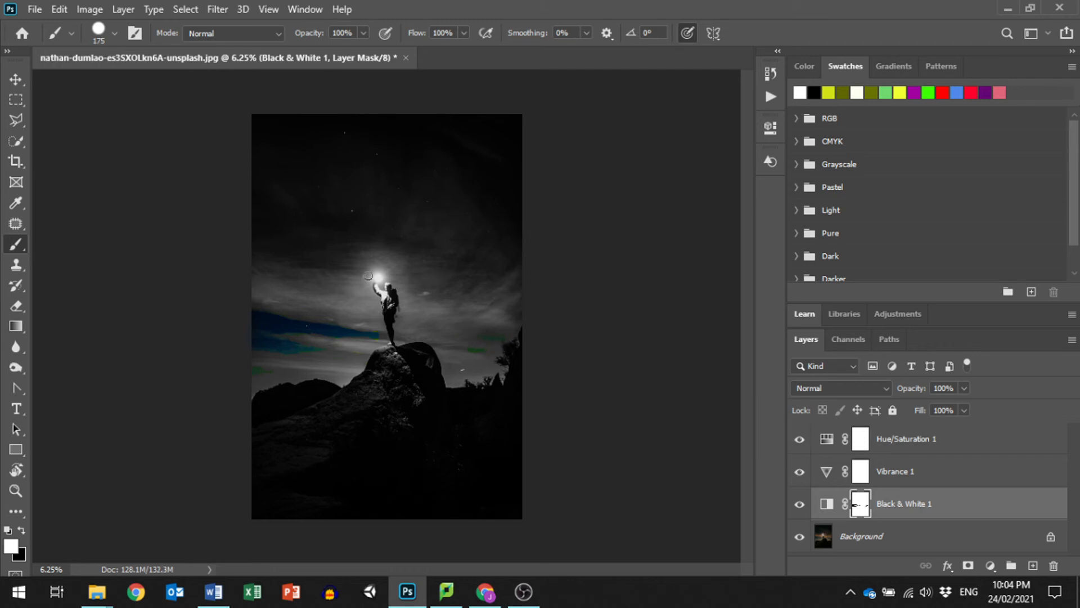
Reveal colour in the upper sky with a 1000 px black brush on the mask, and cover the leftover green patches with white.
key("x")
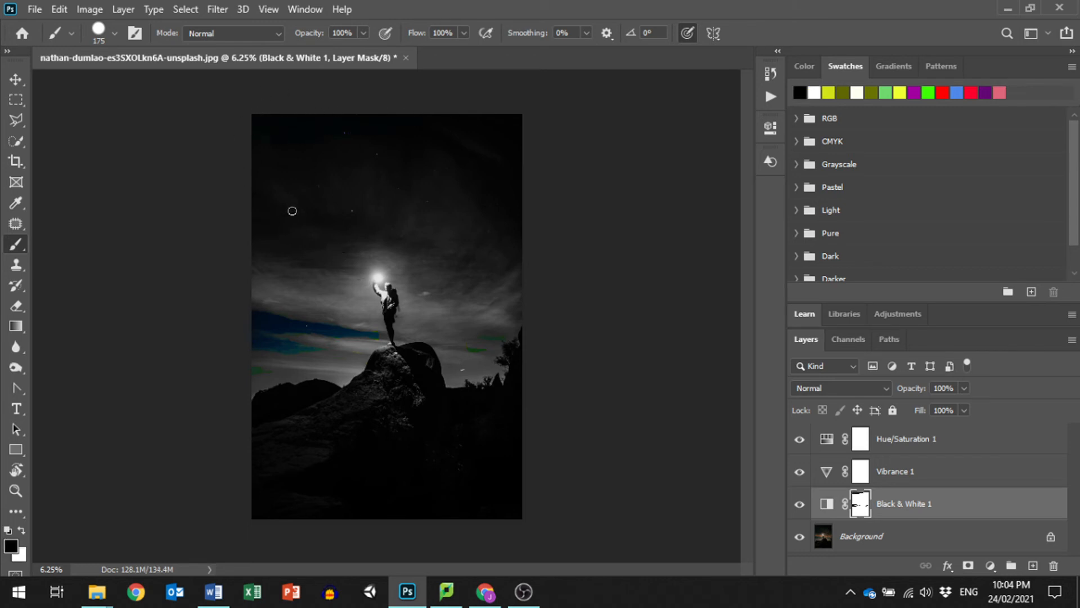
key("bracketright")
key("bracketright")
key("bracketright")
key("bracketright")
key("bracketright")
key("bracketright")
key("bracketright")
key("bracketright")
key("bracketright")
key("bracketright")
mouse_move(303, 139)
left_mouse_down()
mouse_move(526, 121)
mouse_move(457, 127)
mouse_move(459, 152)
mouse_move(519, 170)
mouse_move(517, 205)
mouse_move(551, 219)
mouse_move(450, 141)
mouse_move(334, 118)
mouse_move(296, 133)
left_mouse_up()
key("x")
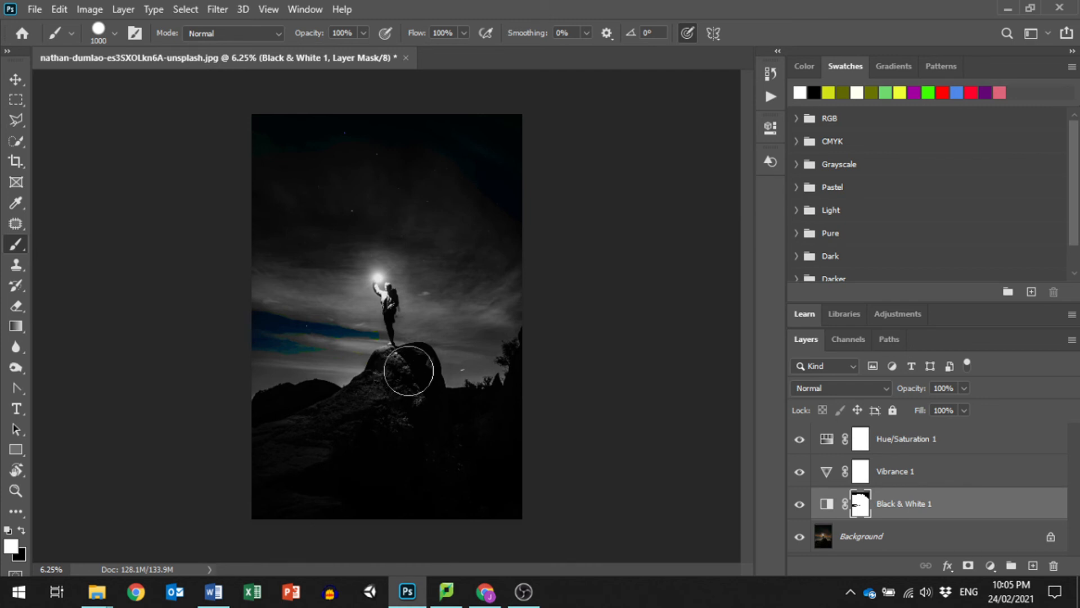
Try revealing the rock's colour by painting black on the Black & White mask, and paint it back to grey with white.
key("x")
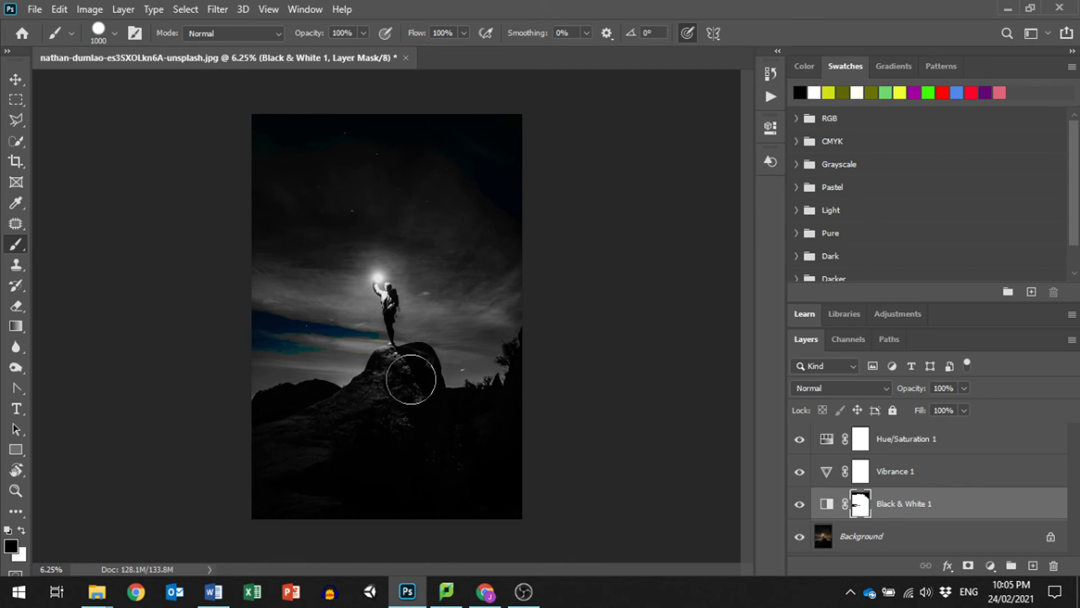
mouse_move(410, 379)
left_mouse_down()
mouse_move(327, 429)
mouse_move(281, 440)
mouse_move(309, 445)
mouse_move(401, 407)
mouse_move(316, 464)
mouse_move(350, 442)
mouse_move(307, 491)
mouse_move(405, 387)
mouse_move(393, 373)
mouse_move(350, 415)
mouse_move(297, 434)
mouse_move(379, 399)
mouse_move(357, 463)
left_mouse_up()
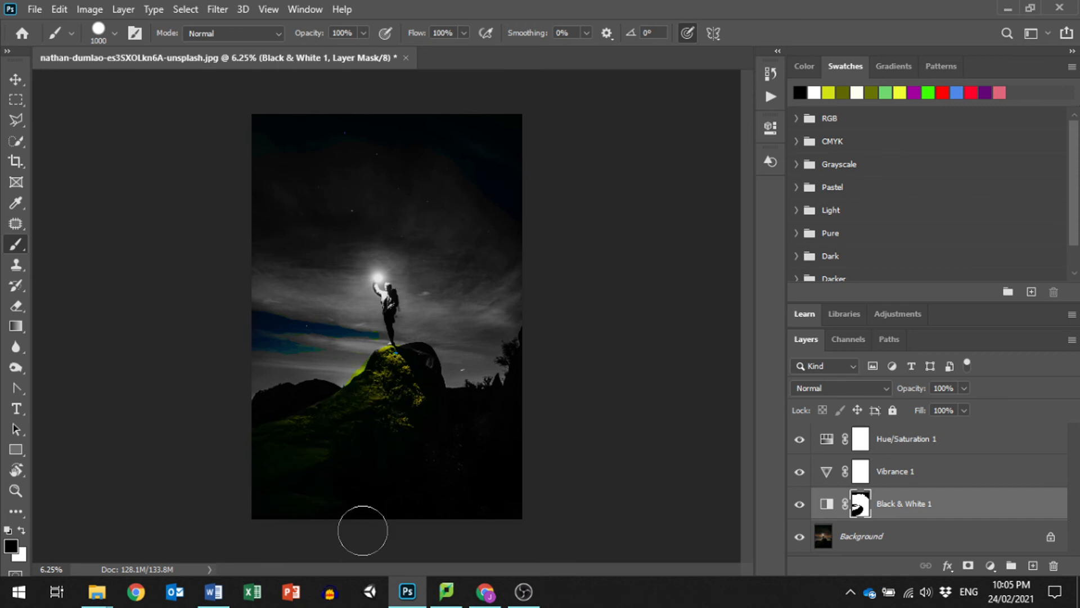
key("x")
mouse_move(386, 379)
left_mouse_down()
mouse_move(256, 438)
mouse_move(402, 376)
mouse_move(390, 424)
mouse_move(338, 447)
mouse_move(410, 487)
mouse_move(371, 494)
left_mouse_up()
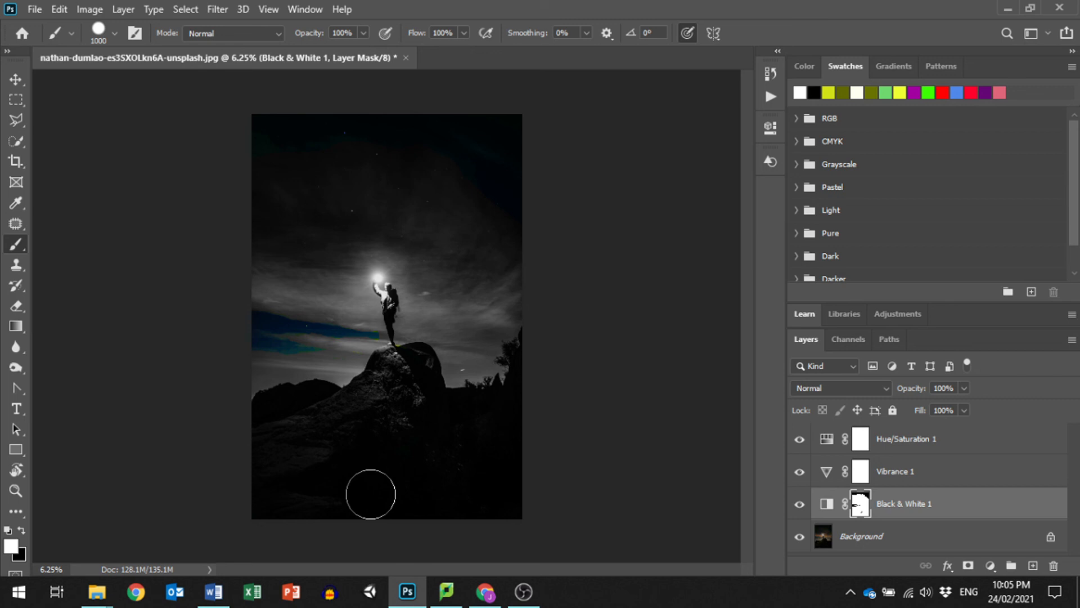
Switch to File Explorer and open the seated-man and fruit photos from the "03 - Colour Highlights" folder in Photoshop.
mouse_move(107, 585)
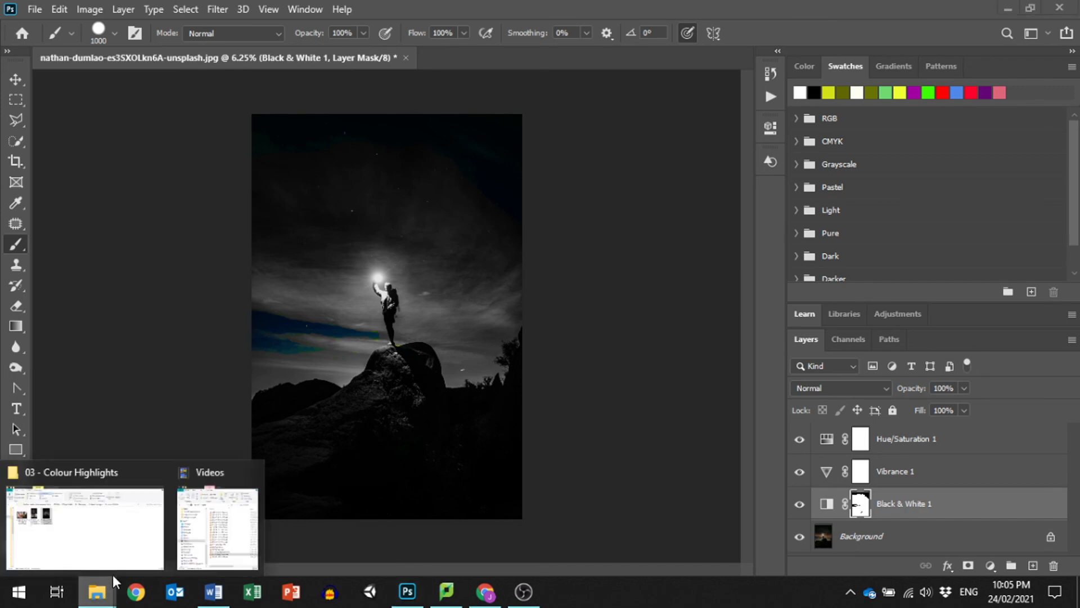
left_click(113, 526)
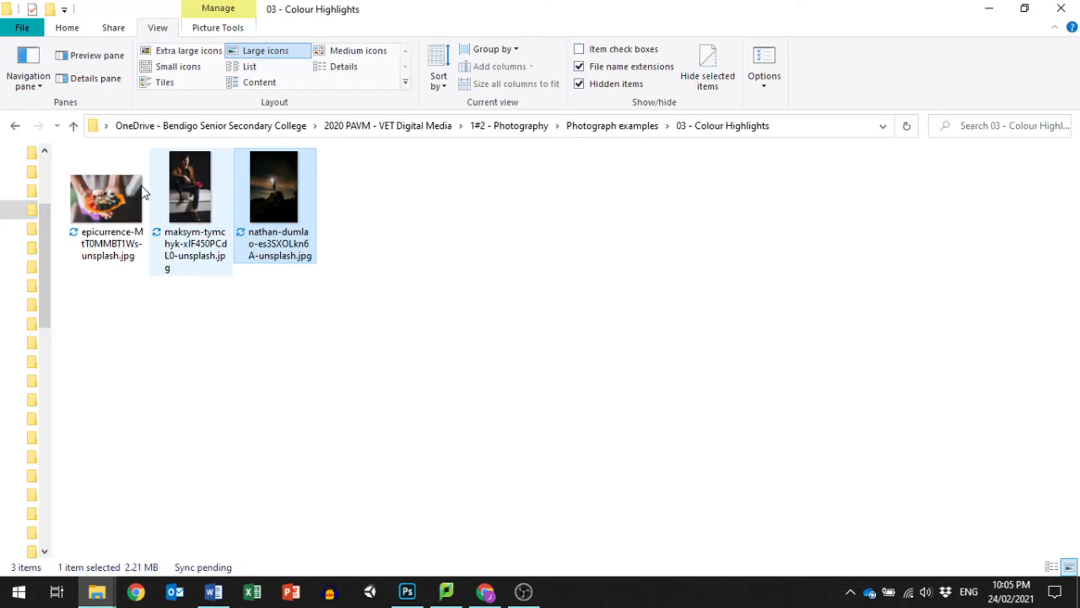
left_click(1025, 9)
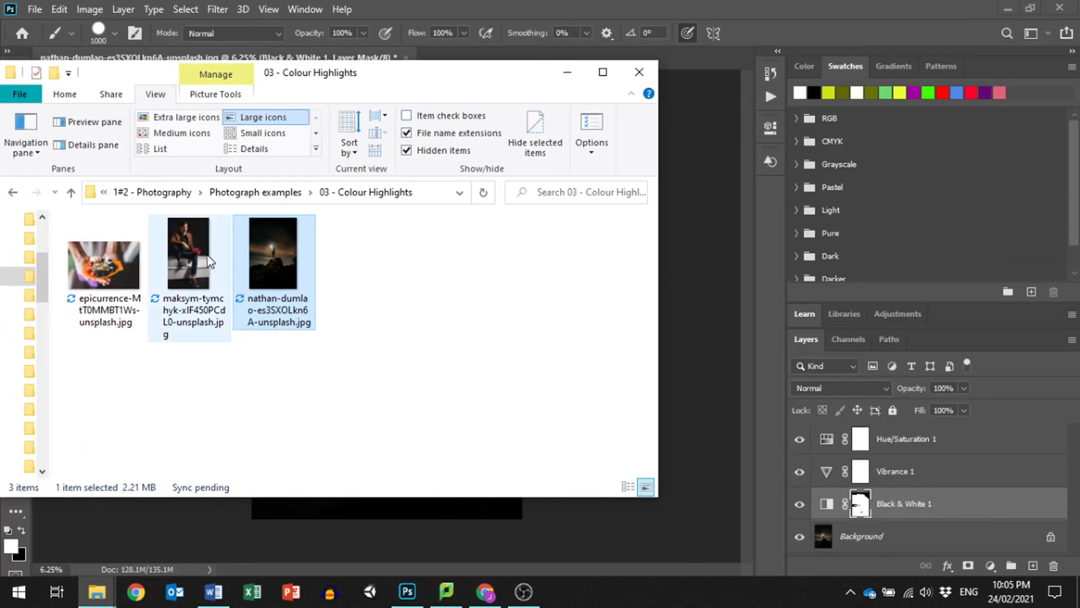
left_click_drag(189, 256, 286, 332)
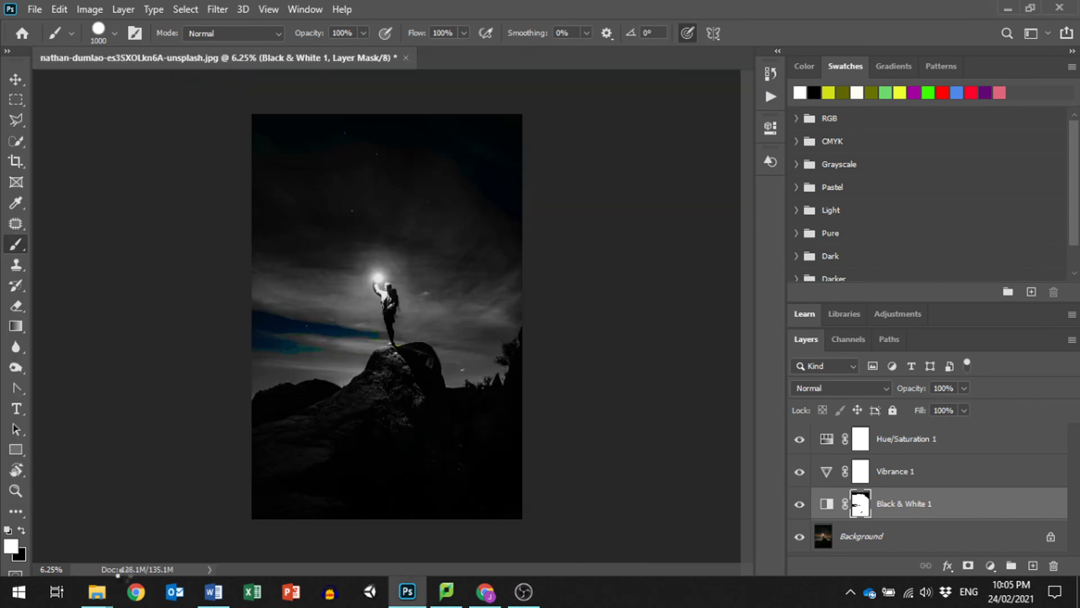
mouse_move(97, 591)
left_click(89, 567)
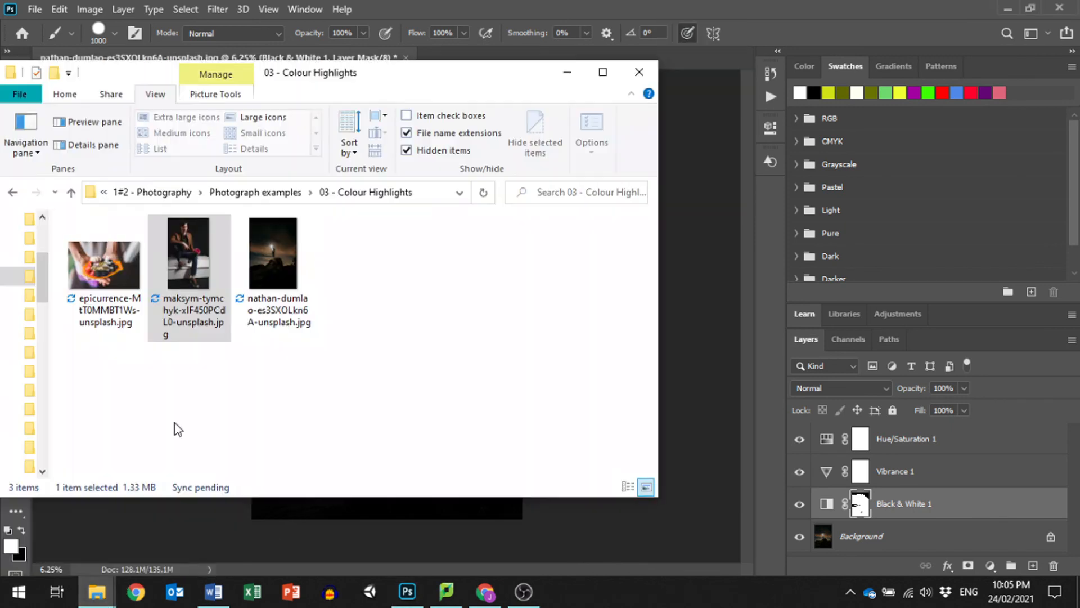
left_click(701, 66)
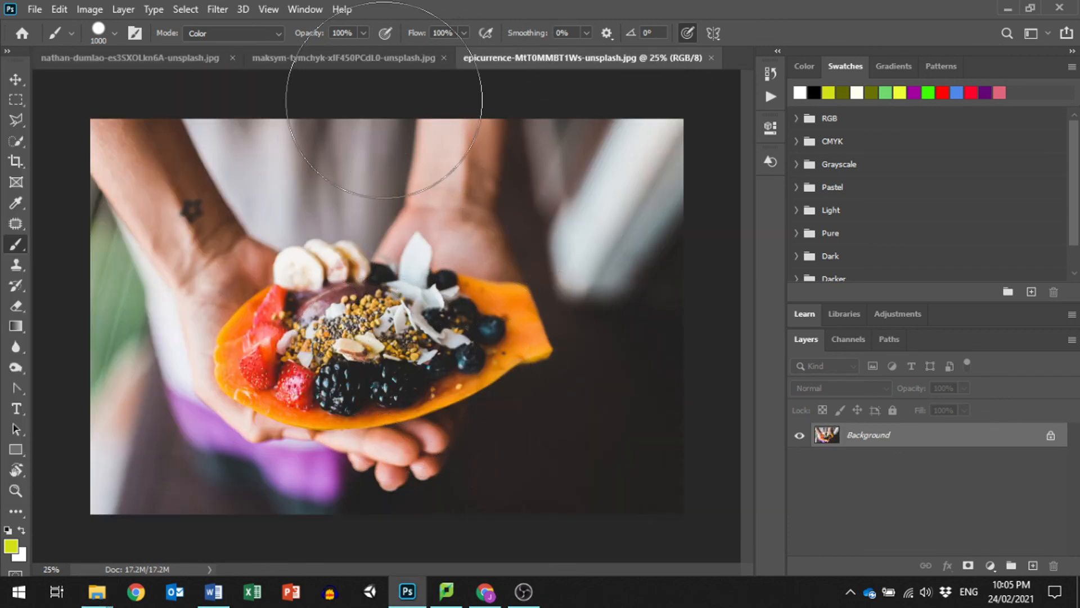
View the photo of the seated man with the rose, and close it and the fruit photo.
left_click(385, 59)
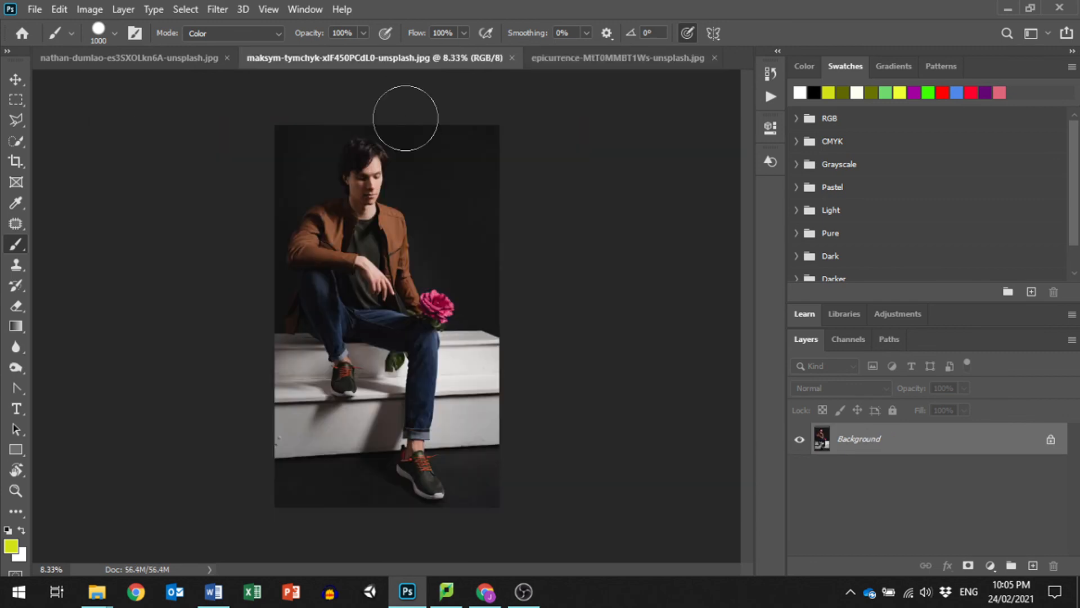
left_click(512, 57)
left_click(674, 57)
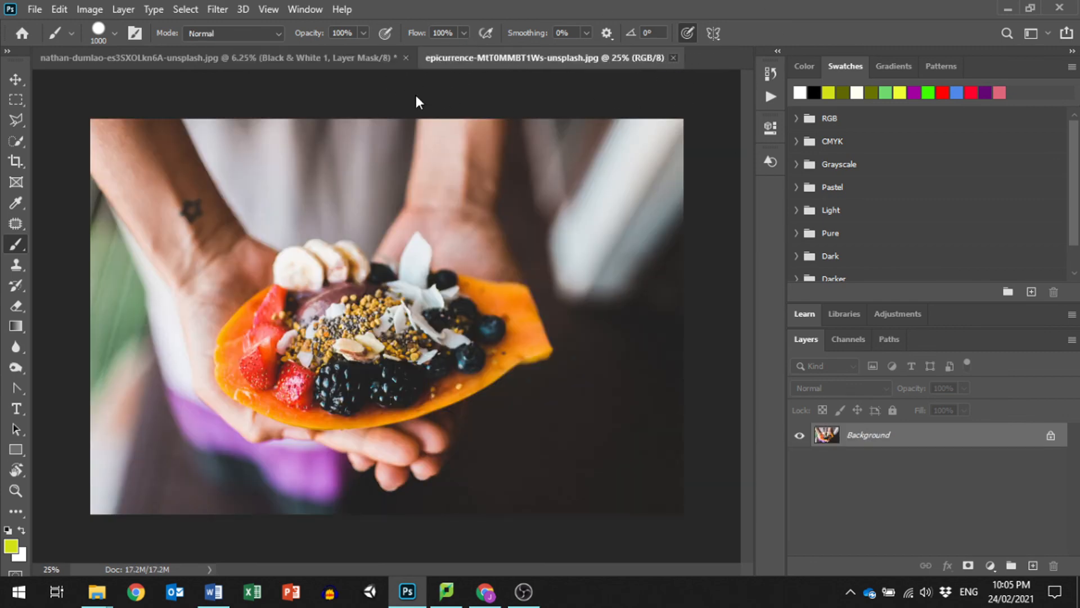